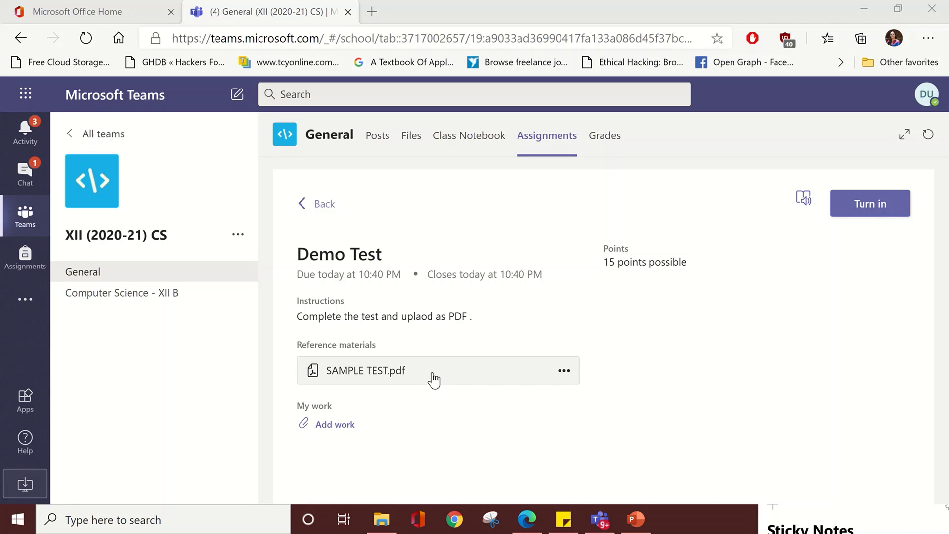
Dismiss the reference PDF's file options and open Add work for Demo Test.
{"action": "left_click", "coordinate": [565, 371]}
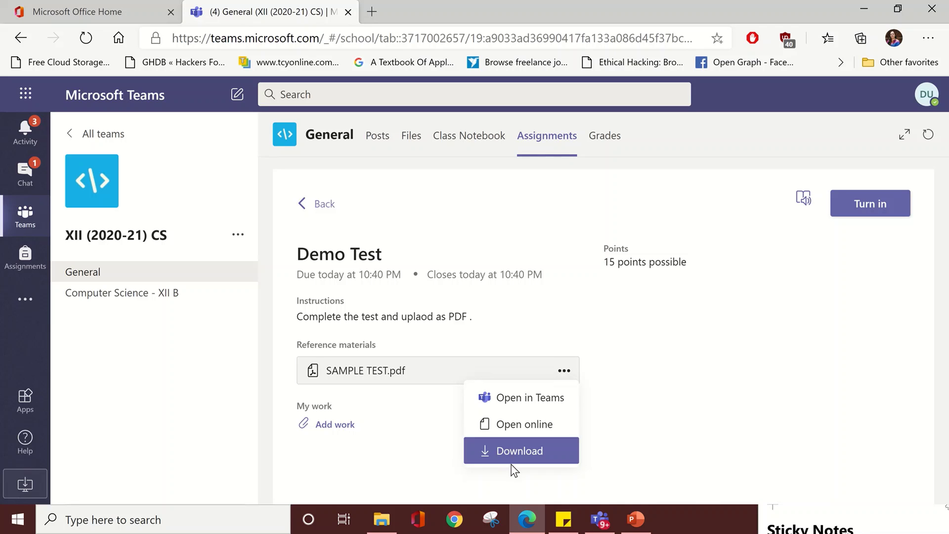
{"action": "left_click", "coordinate": [400, 405]}
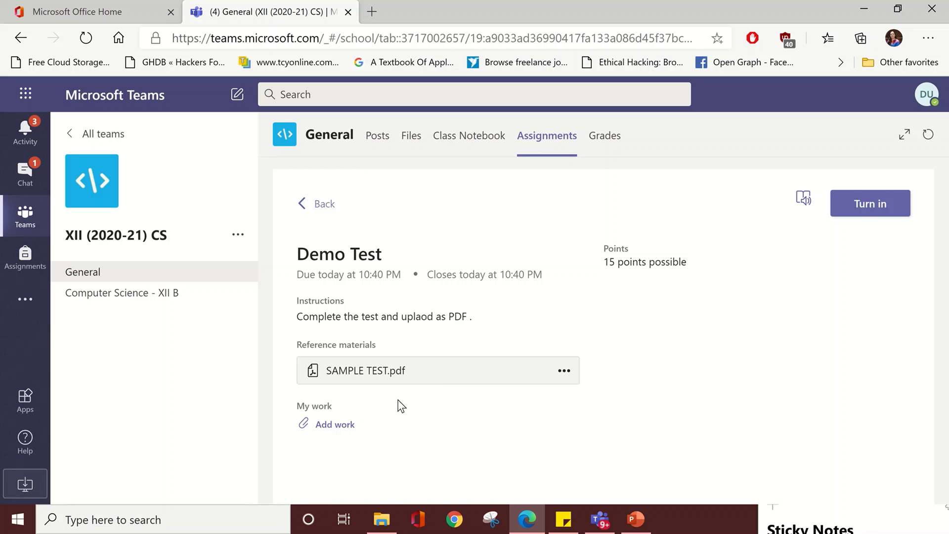
{"action": "left_click", "coordinate": [335, 424]}
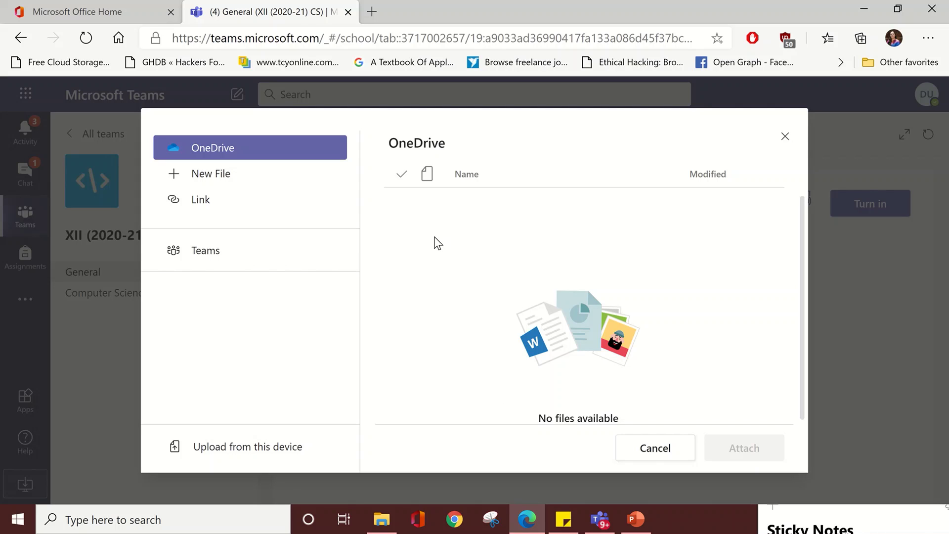
Browse the New File types, then bring up the Link attachment form.
{"action": "left_click", "coordinate": [277, 178]}
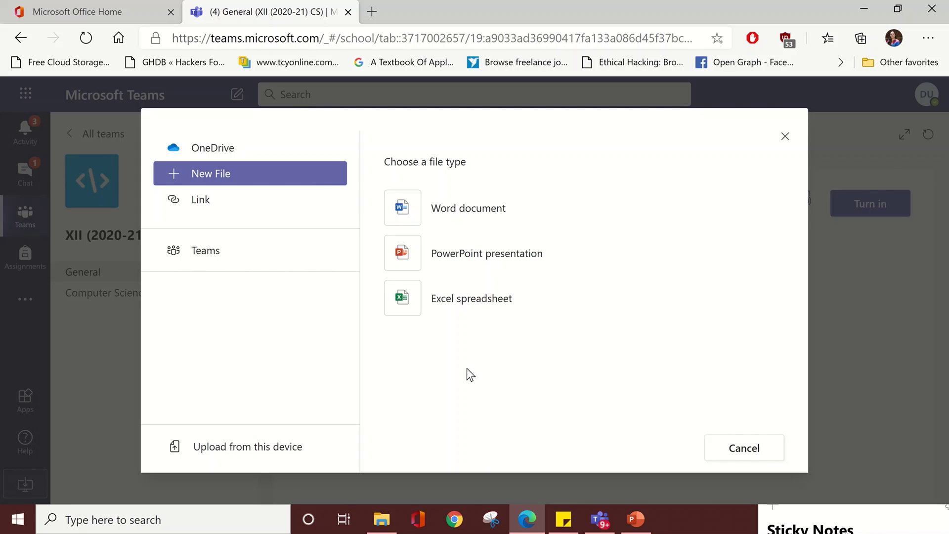
{"action": "left_click", "coordinate": [219, 200]}
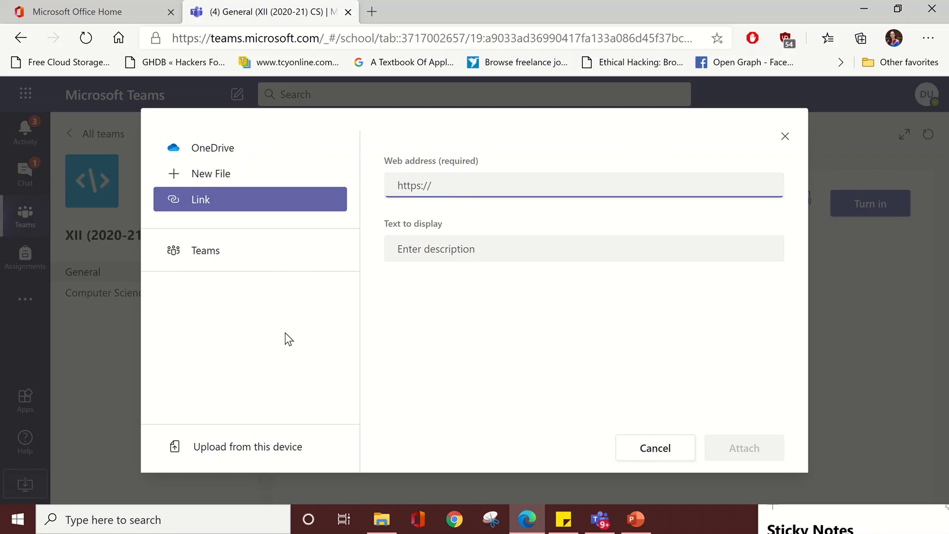
Upload SAMPLE TEST.pdf from the Desktop and confirm the attachment with Done.
{"action": "left_click", "coordinate": [283, 444]}
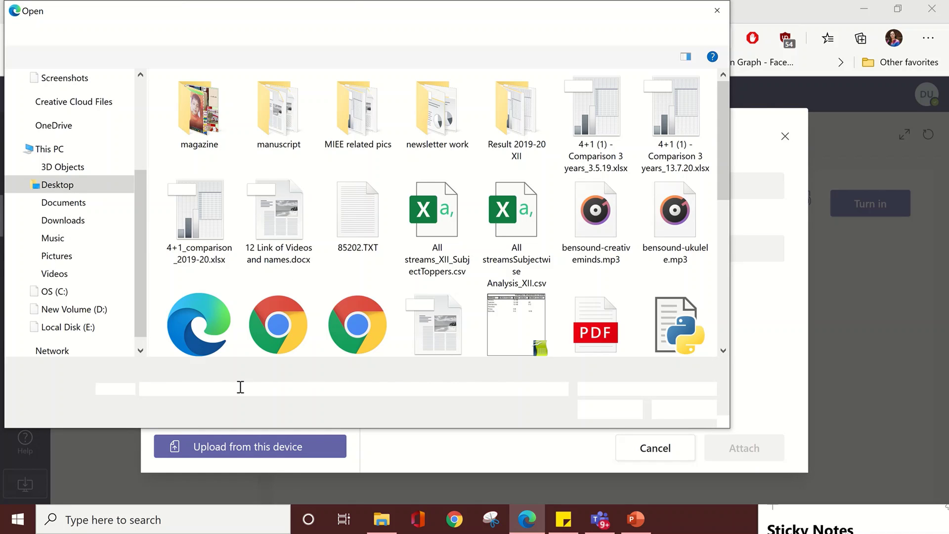
{"action": "type", "text": "sa"}
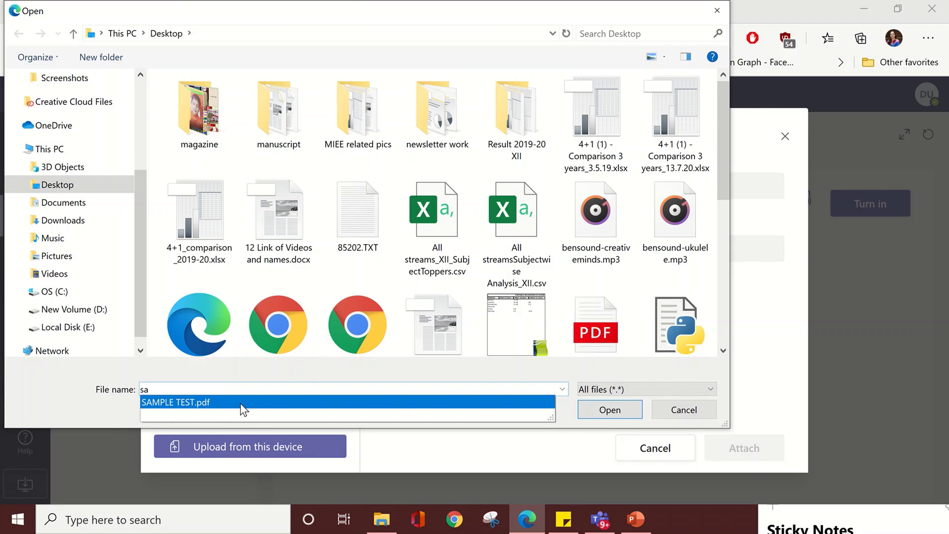
{"action": "key", "text": "Down"}
{"action": "left_click", "coordinate": [241, 403]}
{"action": "left_click", "coordinate": [610, 410]}
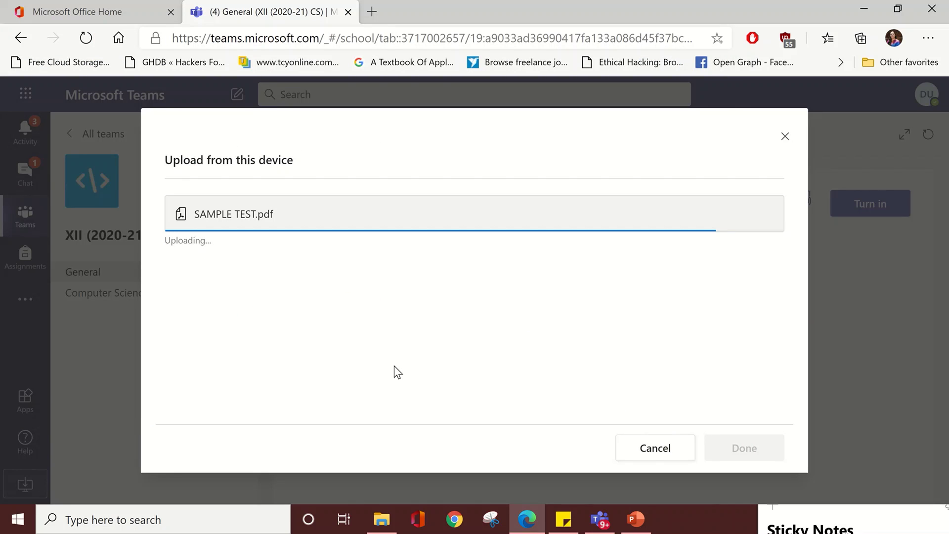
{"action": "left_click", "coordinate": [732, 452]}
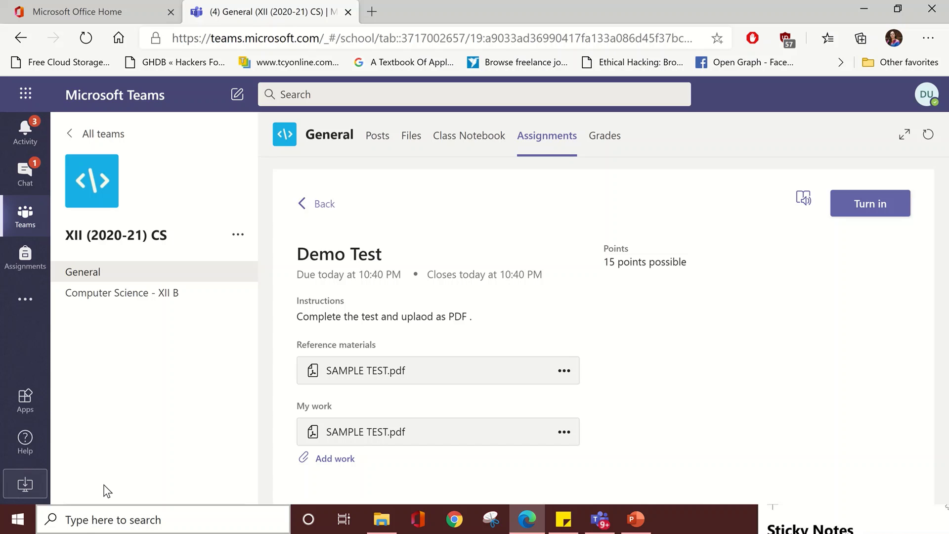
Re-upload SAMPLE TEST.pdf, turn in Demo Test, and switch to the Teams desktop app.
{"action": "left_click", "coordinate": [331, 463]}
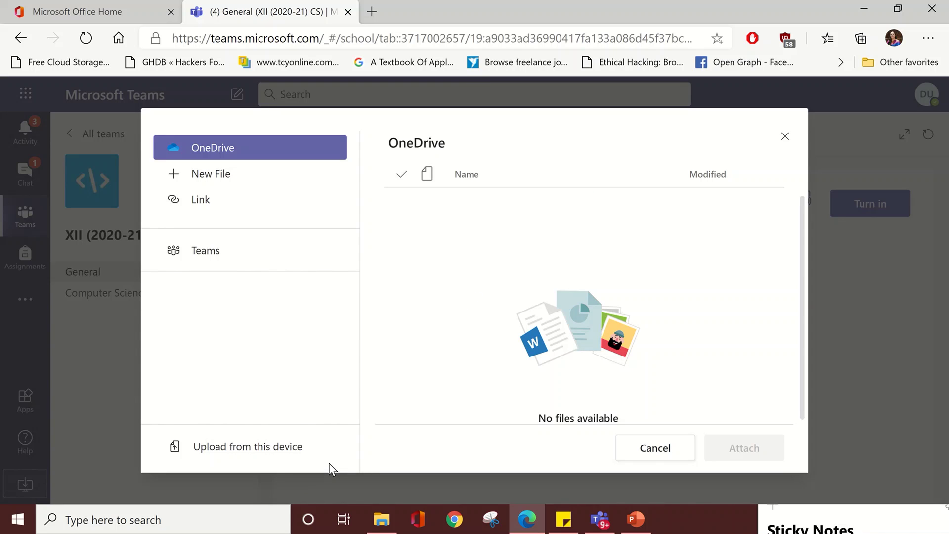
{"action": "left_click", "coordinate": [237, 446]}
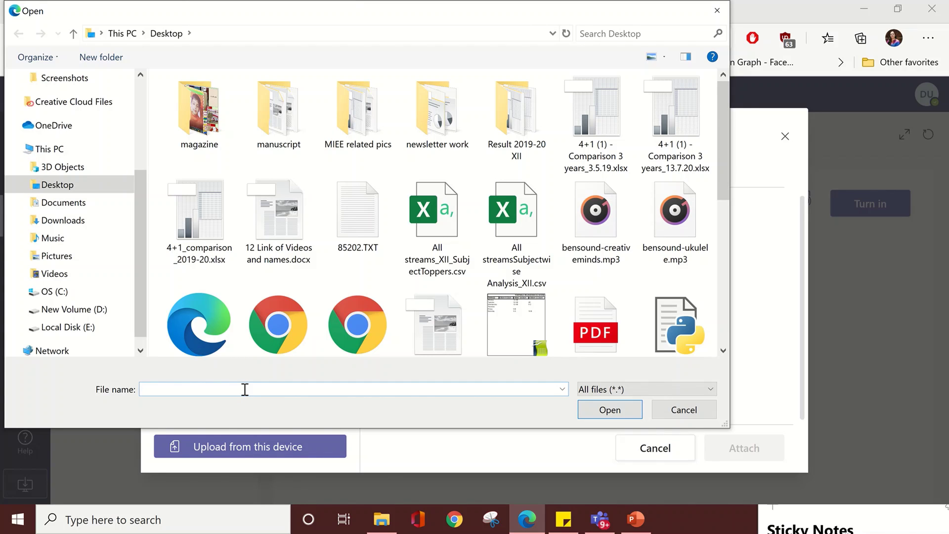
{"action": "type", "text": "s"}
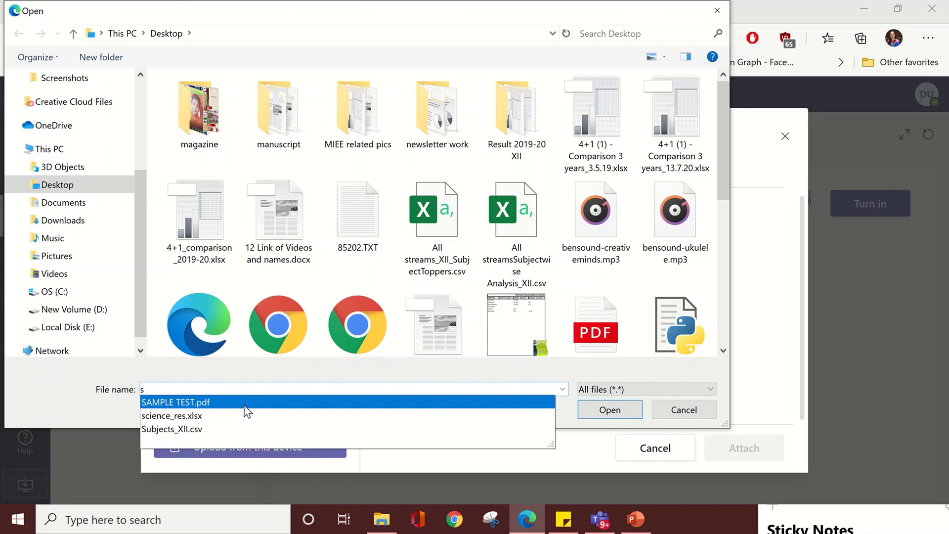
{"action": "left_click", "coordinate": [247, 402]}
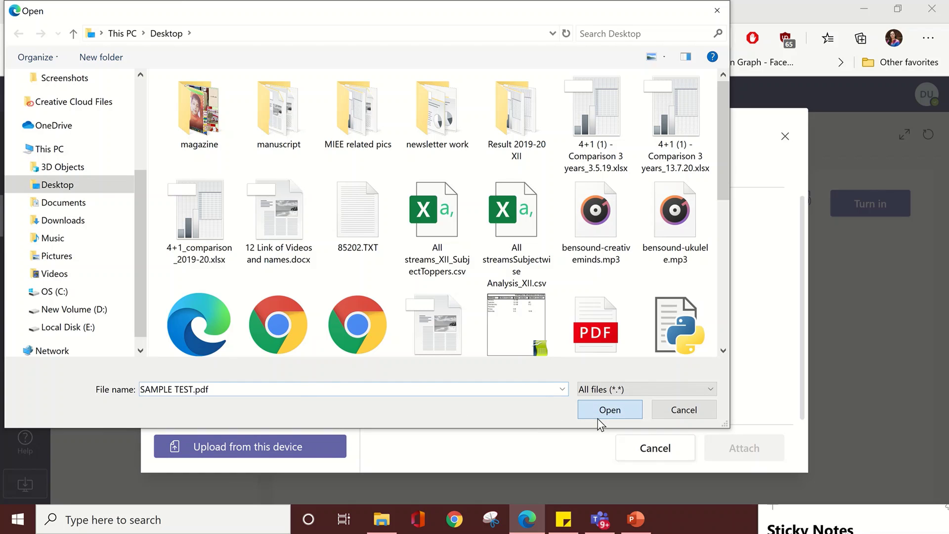
{"action": "left_click", "coordinate": [610, 410]}
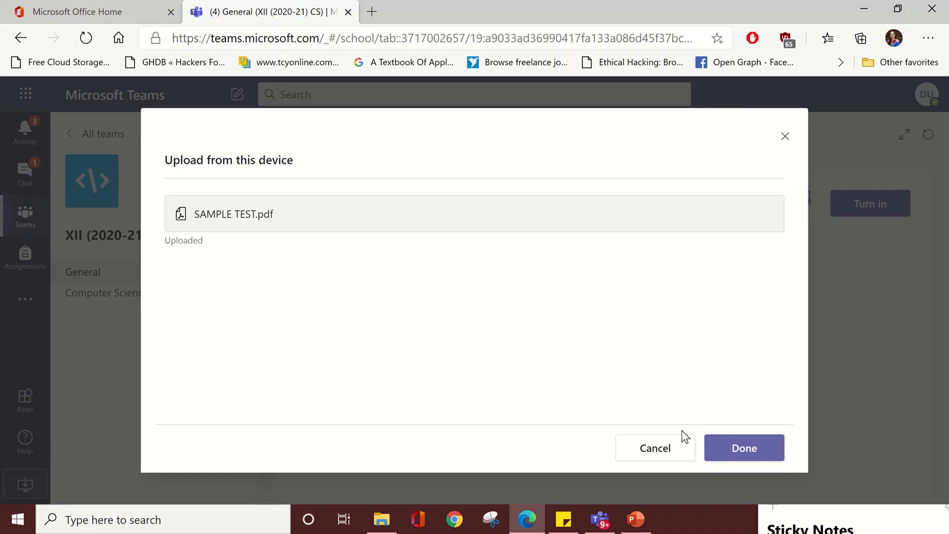
{"action": "left_click", "coordinate": [757, 448]}
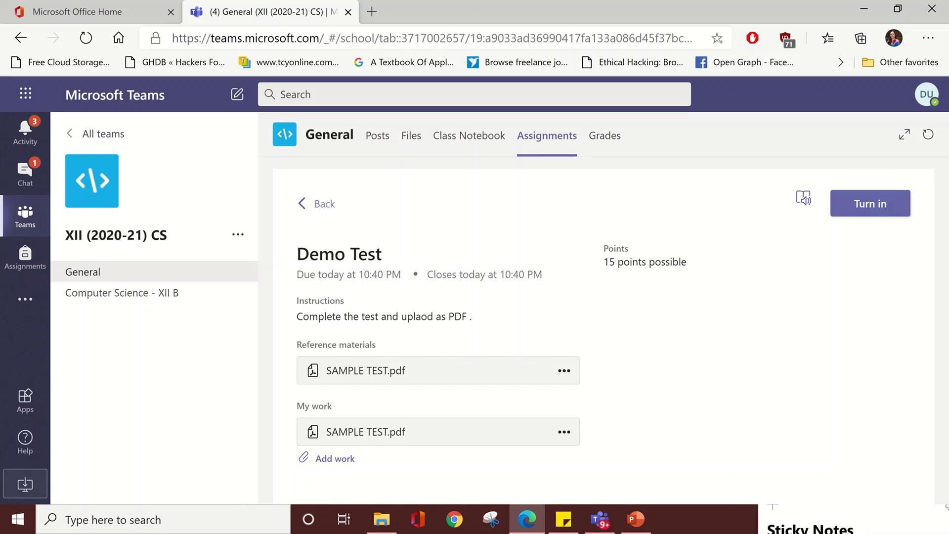
{"action": "left_click", "coordinate": [870, 204]}
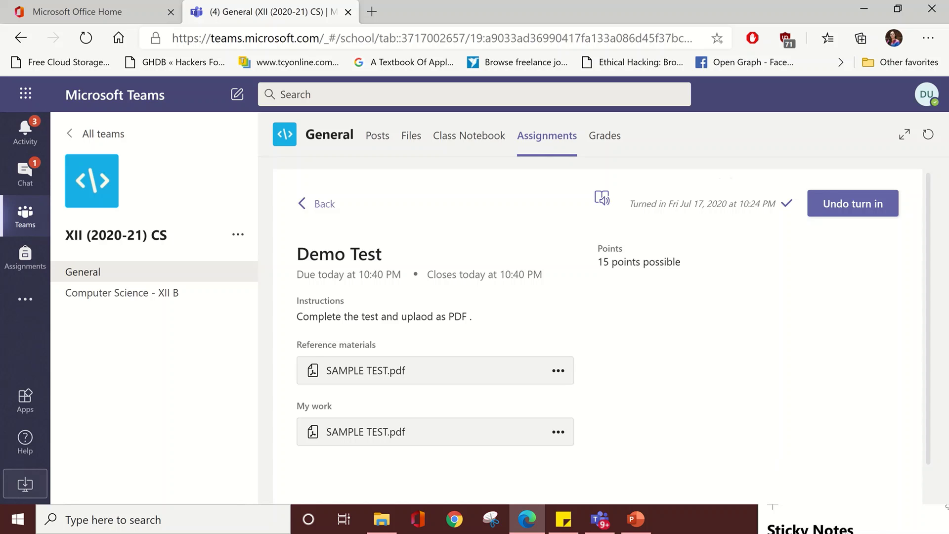
{"action": "left_click", "coordinate": [600, 519]}
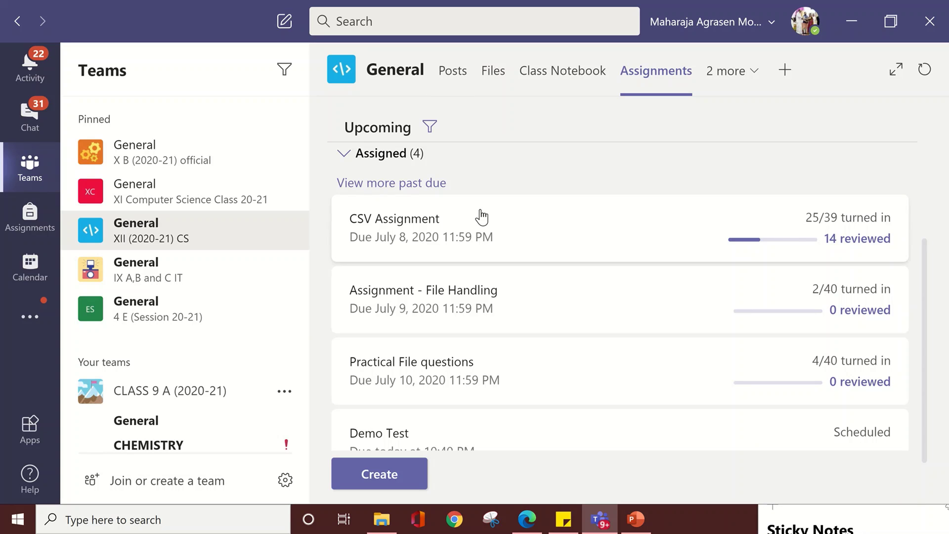
{"action": "scroll", "coordinate": [482, 217], "scroll_direction": "up", "scroll_amount": 3}
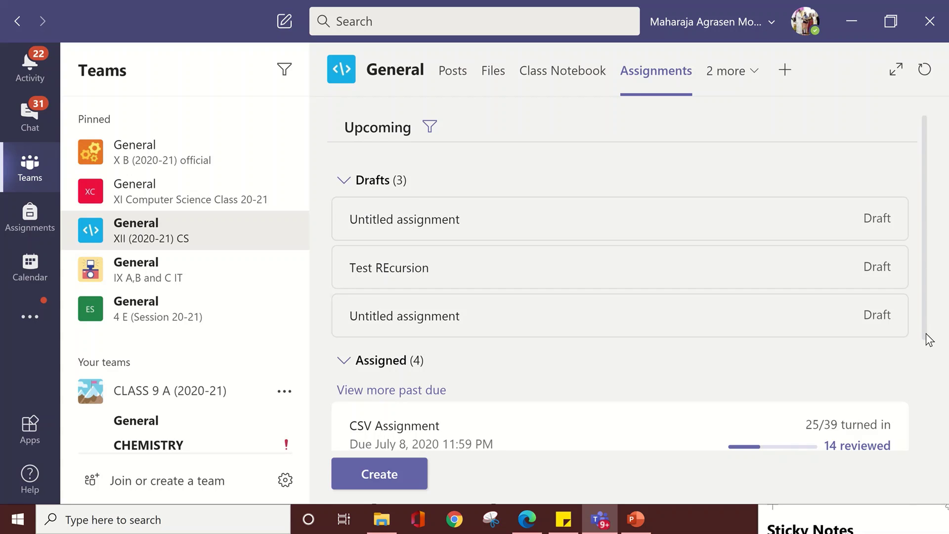
{"action": "mouse_move", "coordinate": [924, 340]}
{"action": "left_mouse_down"}
{"action": "mouse_move", "coordinate": [941, 453]}
{"action": "mouse_move", "coordinate": [924, 222]}
{"action": "left_mouse_up"}
{"action": "scroll", "coordinate": [620, 297], "scroll_direction": "down", "scroll_amount": 5}
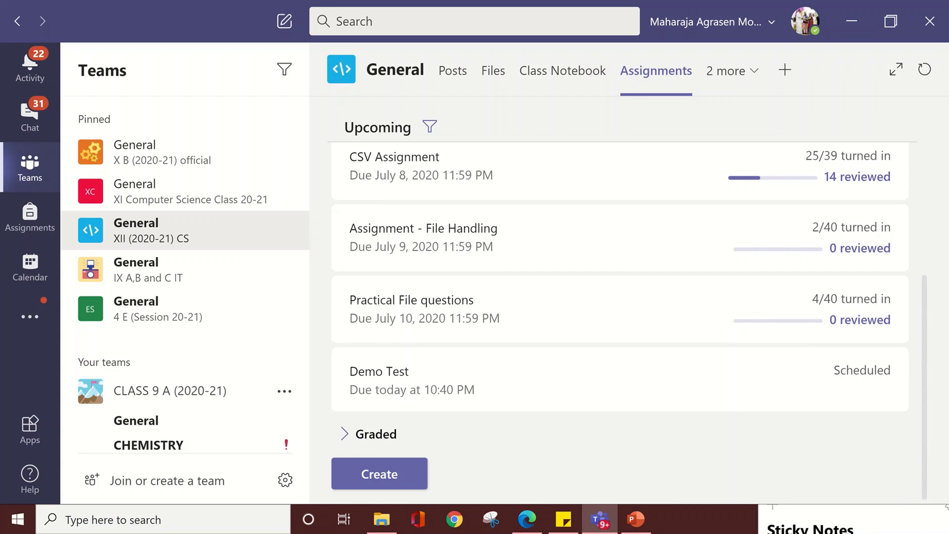
Open Demo Test's student submissions, showing 1 of 41 turned in.
{"action": "left_click", "coordinate": [620, 380]}
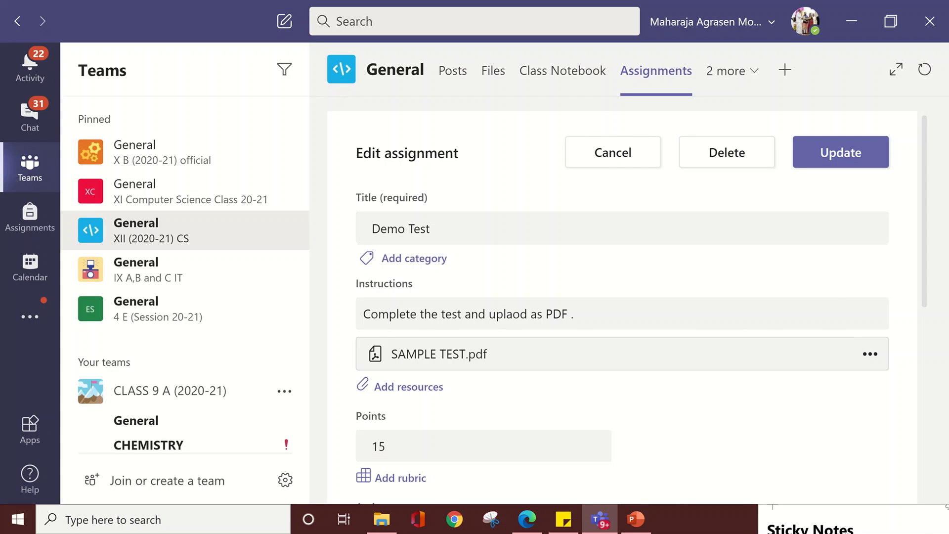
{"action": "key", "text": "Escape"}
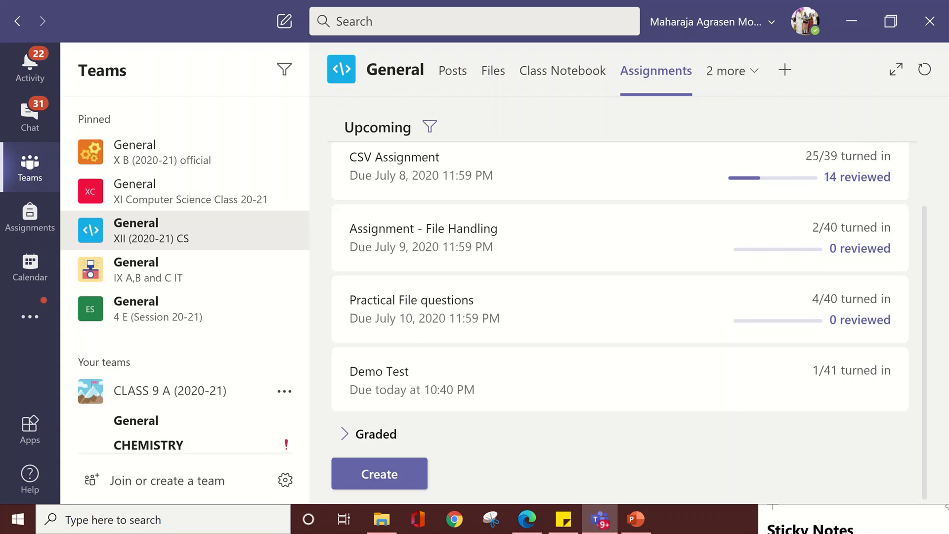
{"action": "left_click", "coordinate": [621, 380]}
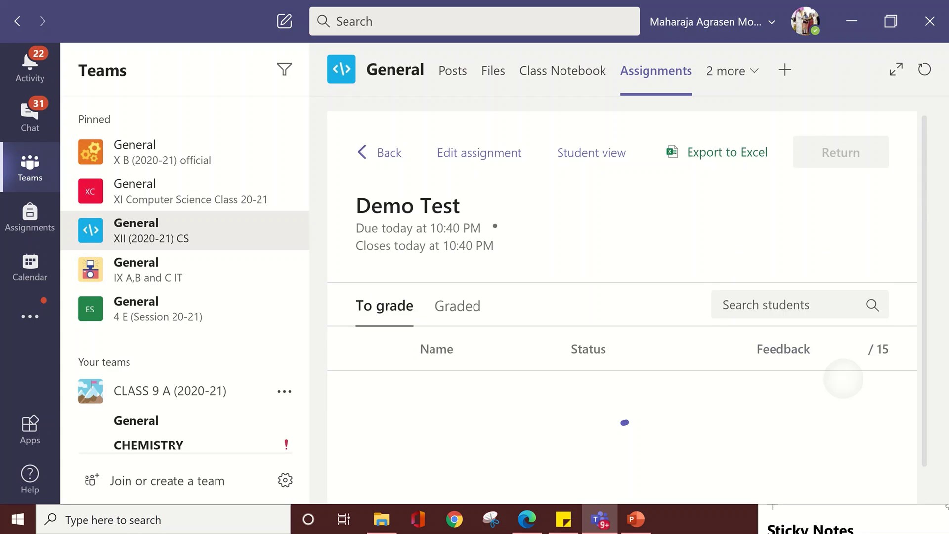
{"action": "scroll", "coordinate": [845, 356], "scroll_direction": "down", "scroll_amount": 10}
{"action": "scroll", "coordinate": [846, 357], "scroll_direction": "down", "scroll_amount": 10}
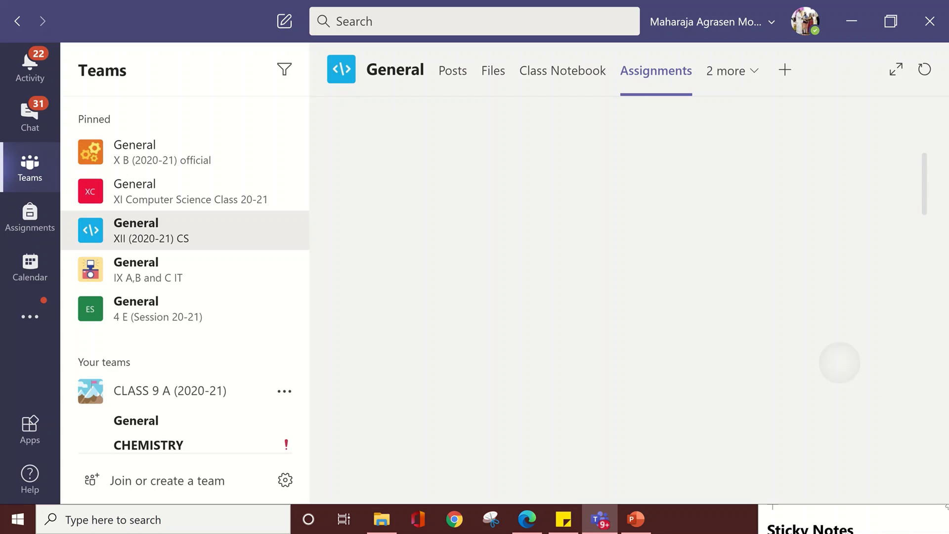
{"action": "scroll", "coordinate": [845, 357], "scroll_direction": "down", "scroll_amount": 5}
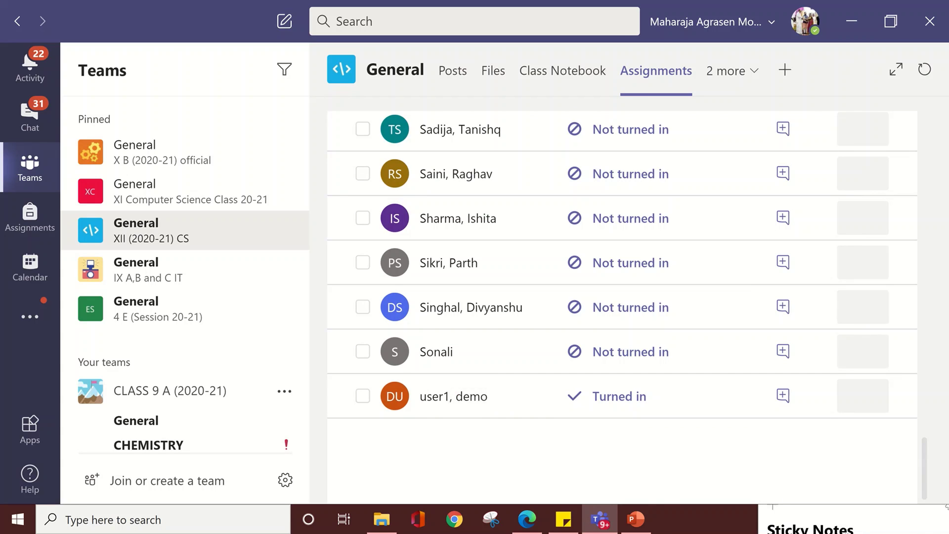
View Demo user1's turned-in SAMPLE TEST.pdf, close it, and return to Edge.
{"action": "left_click", "coordinate": [619, 396]}
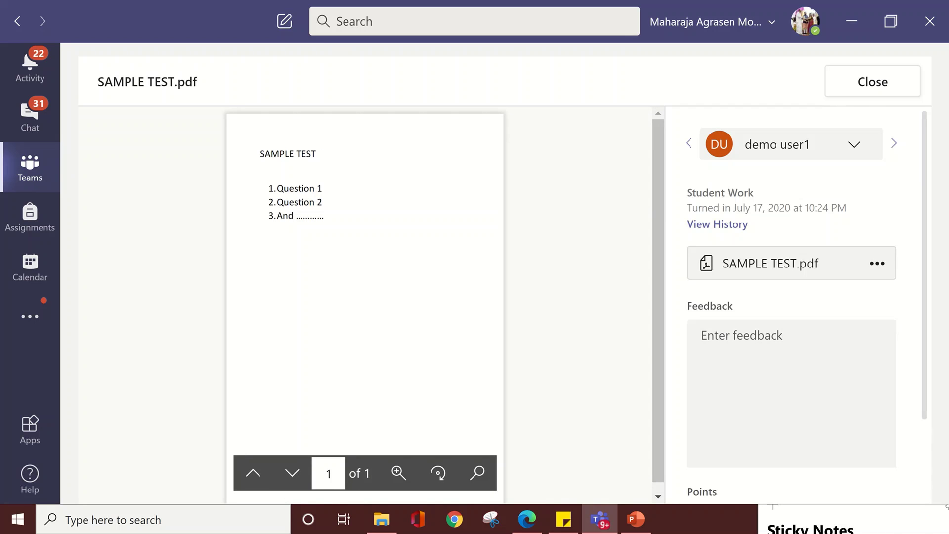
{"action": "left_click", "coordinate": [873, 82]}
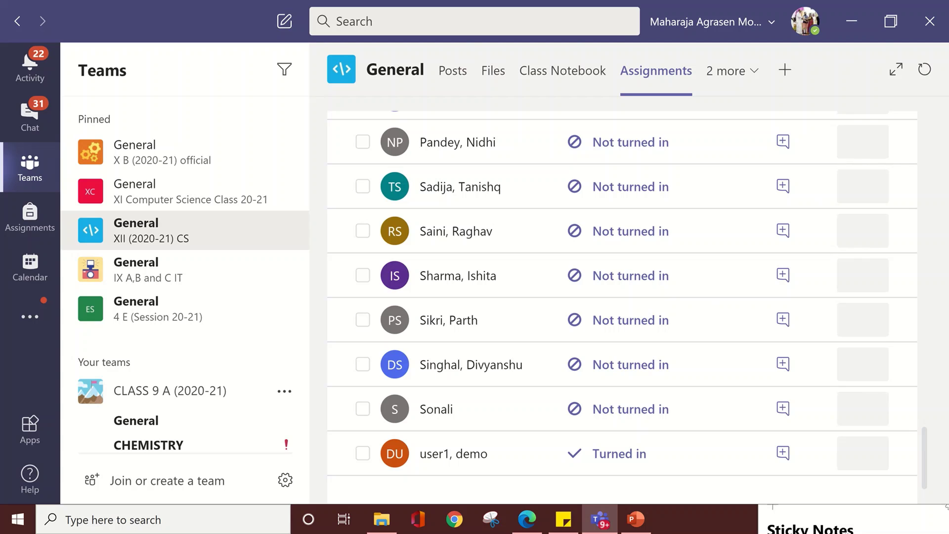
{"action": "key", "text": "alt+Tab"}
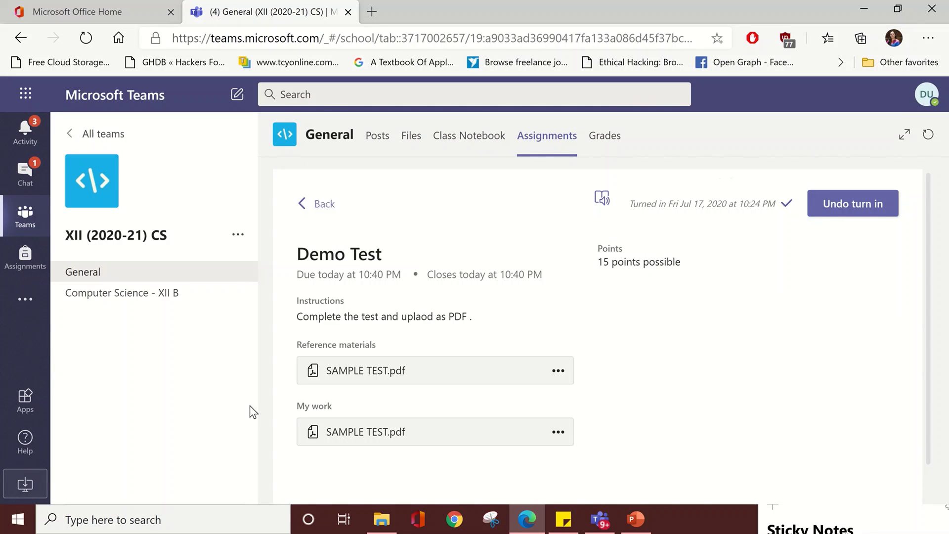